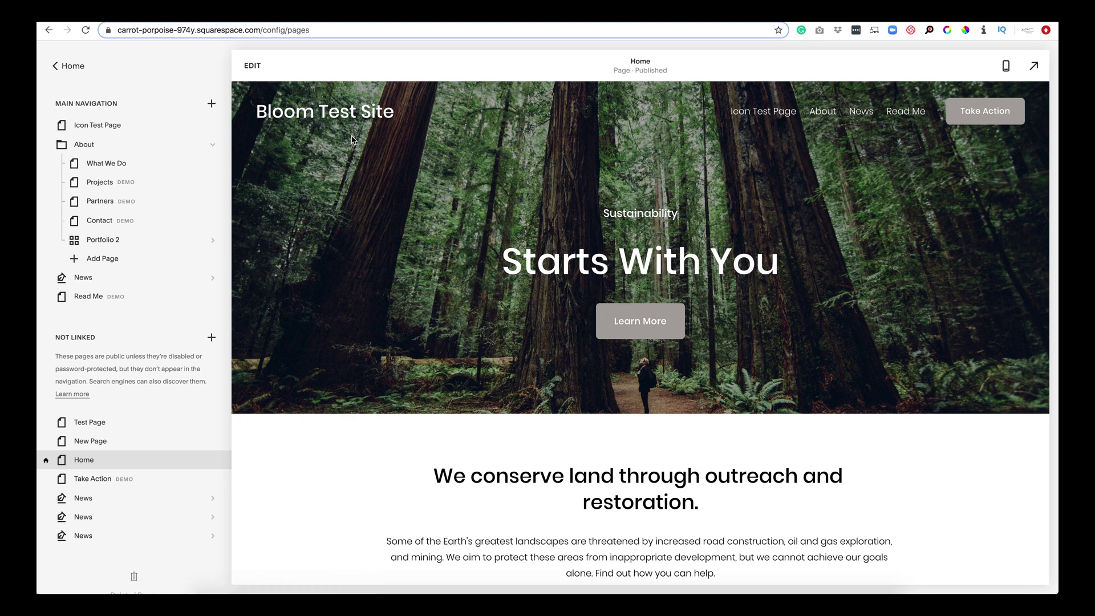
Enter Home page edit mode and open the hero Learn More button's settings panel.
left_click(248, 70)
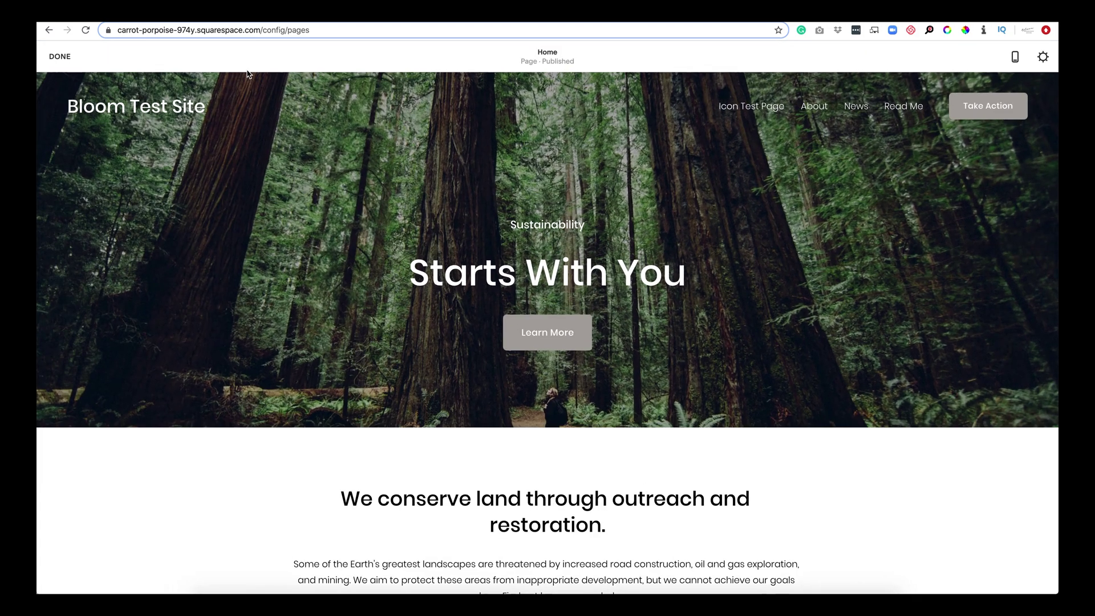
mouse_move(557, 335)
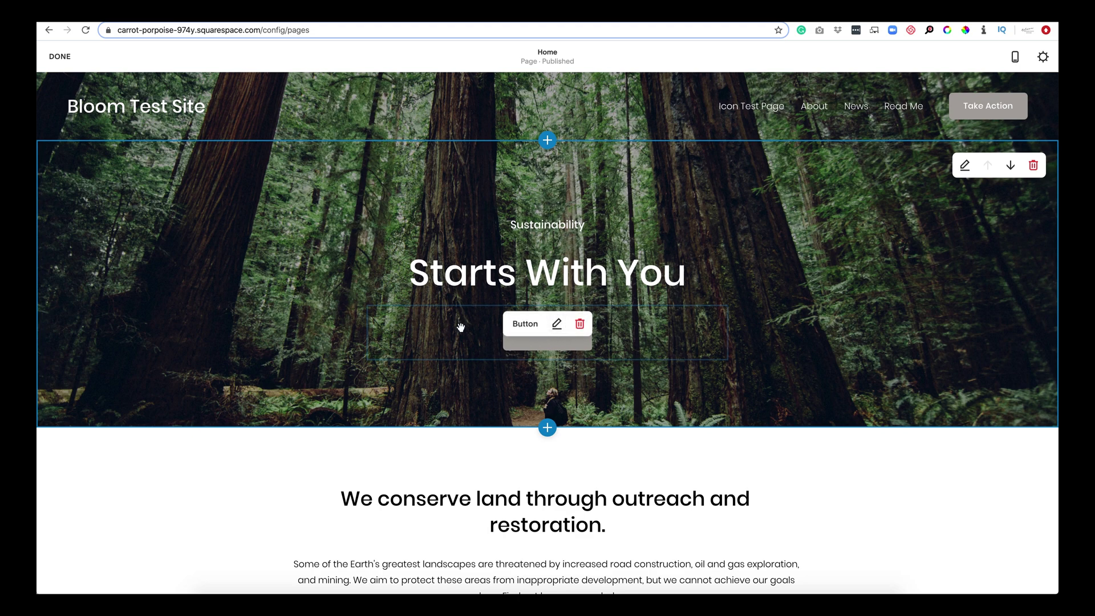
left_click(557, 323)
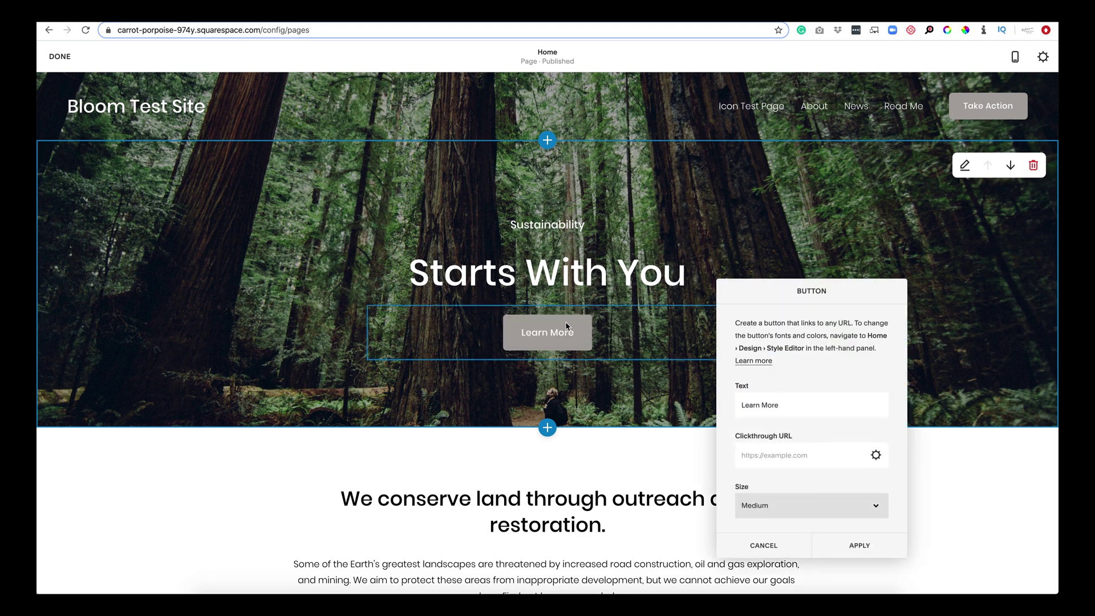
left_click_drag(808, 294, 710, 122)
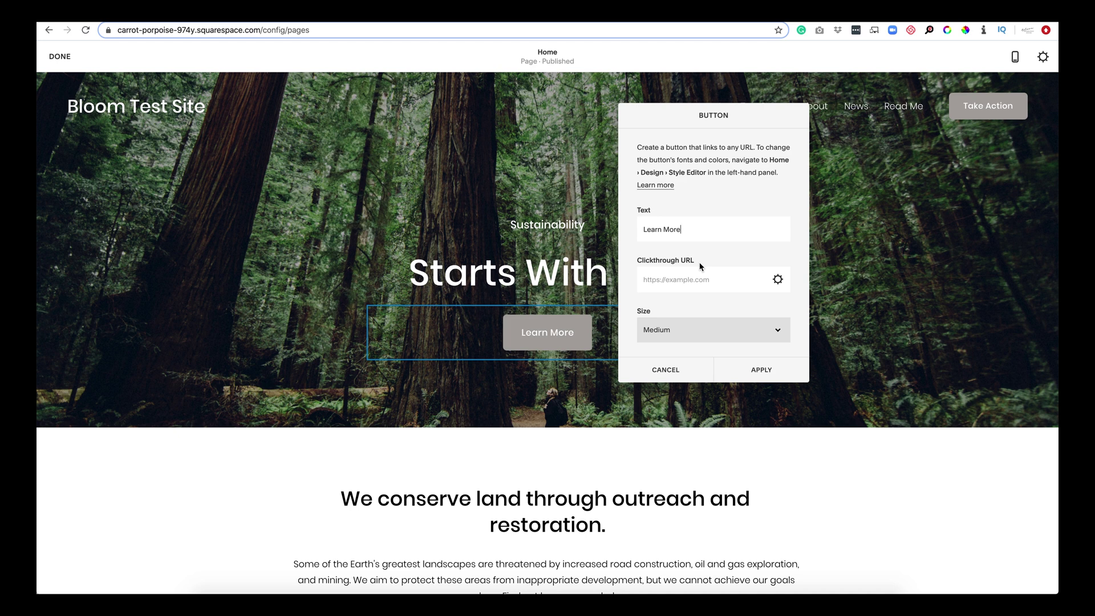
Open the button's Link Editor, turn on Open in New Window, and show Page link options.
left_click(776, 285)
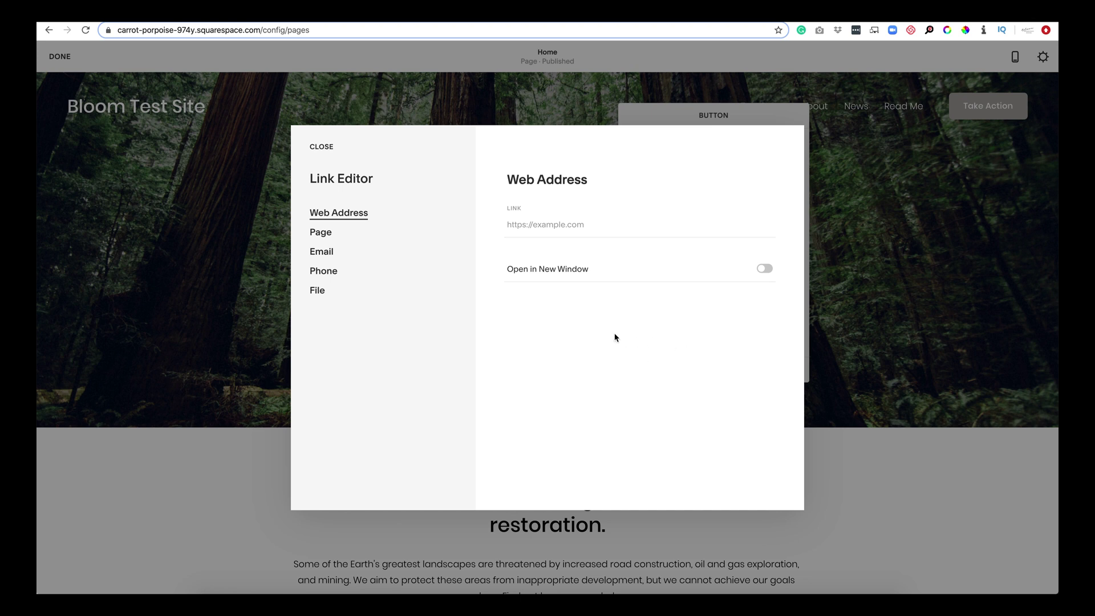
left_click(764, 269)
left_click(326, 231)
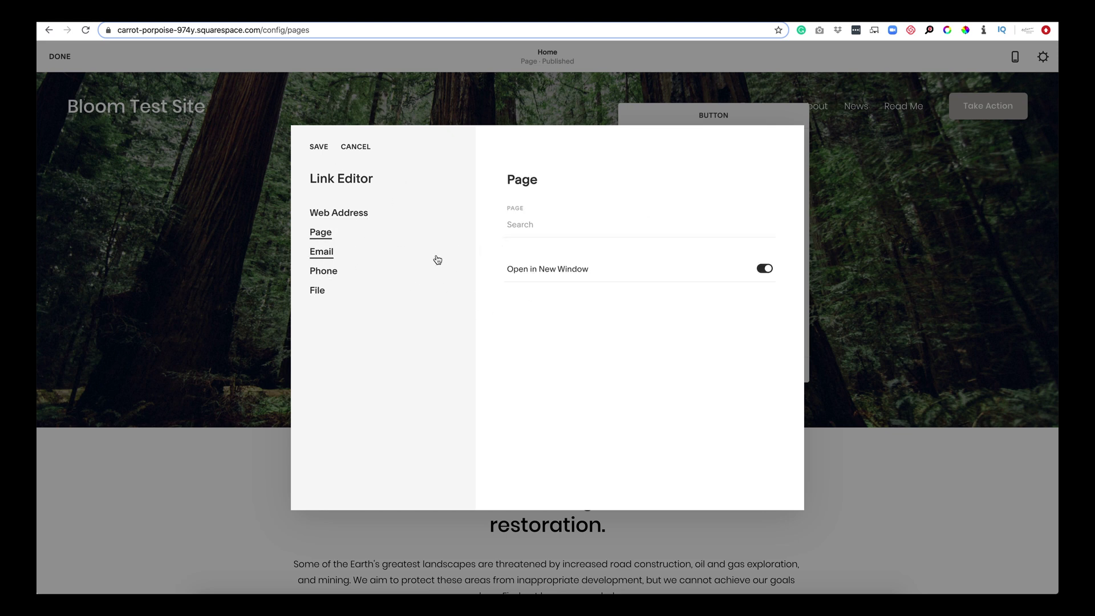
Browse the site page list, turn Open in New Window off, and switch to the Email link type.
left_click(543, 227)
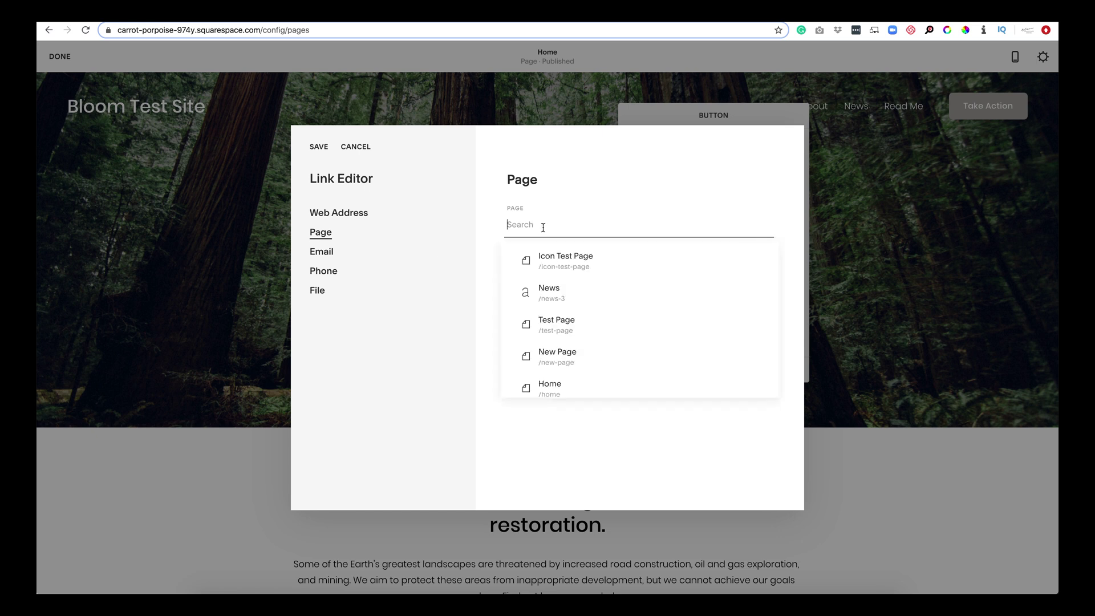
scroll(556, 317, "down", 5)
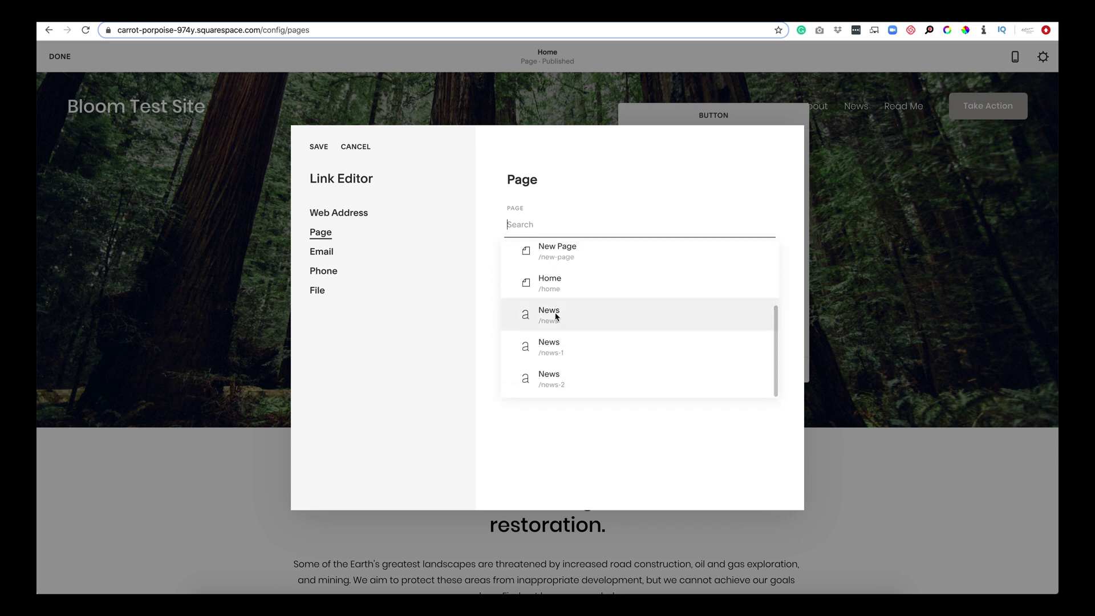
scroll(556, 317, "up", 5)
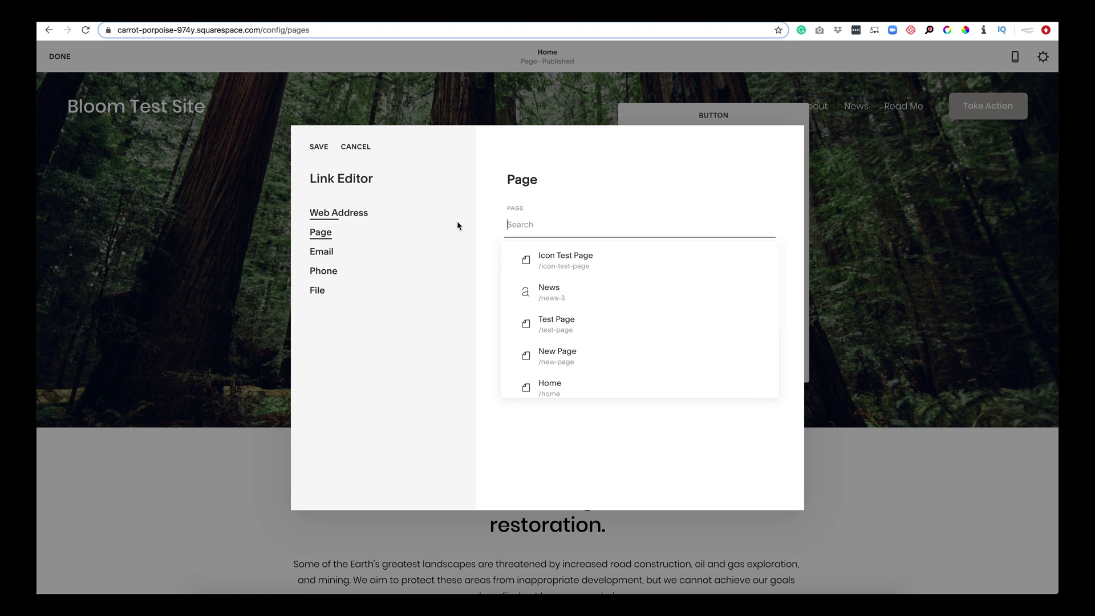
left_click(479, 232)
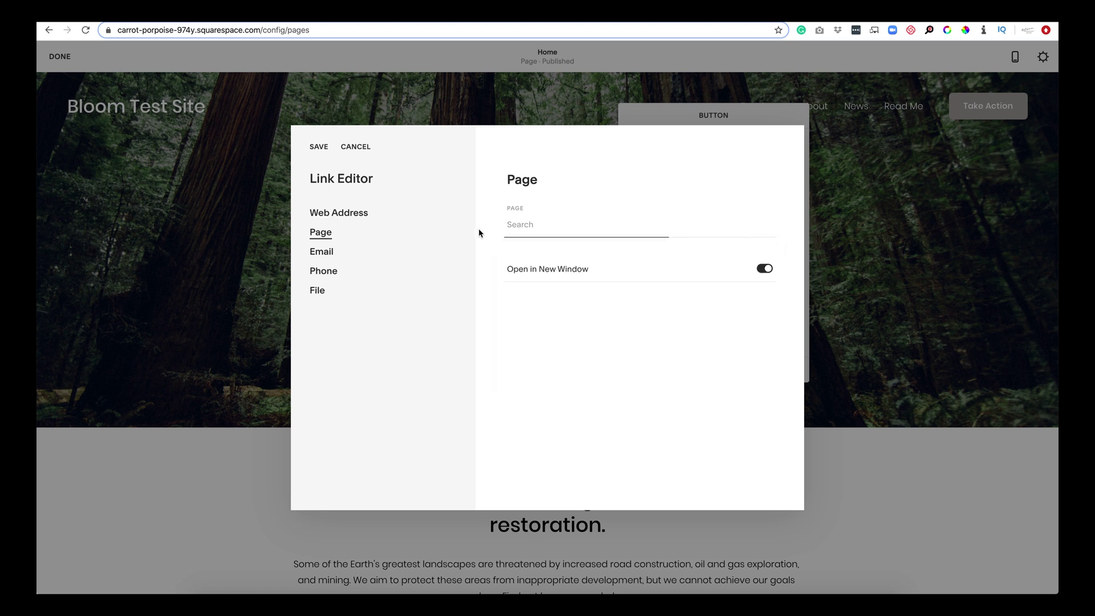
left_click(766, 270)
left_click(329, 253)
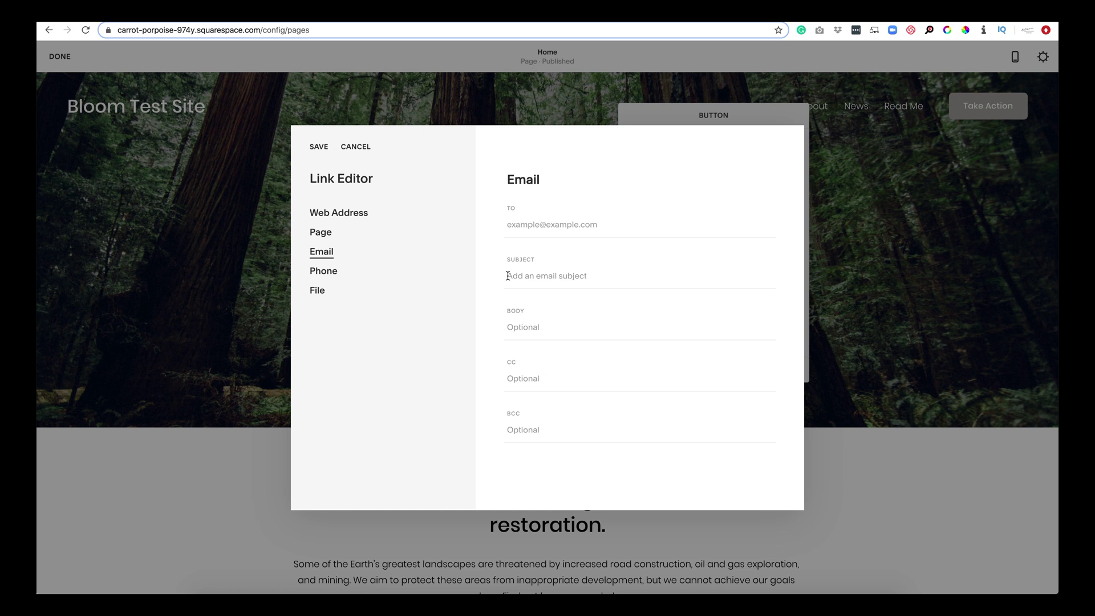
Try the email Subject field, then switch the link type to Phone.
left_click(508, 276)
left_click(490, 278)
left_click(332, 276)
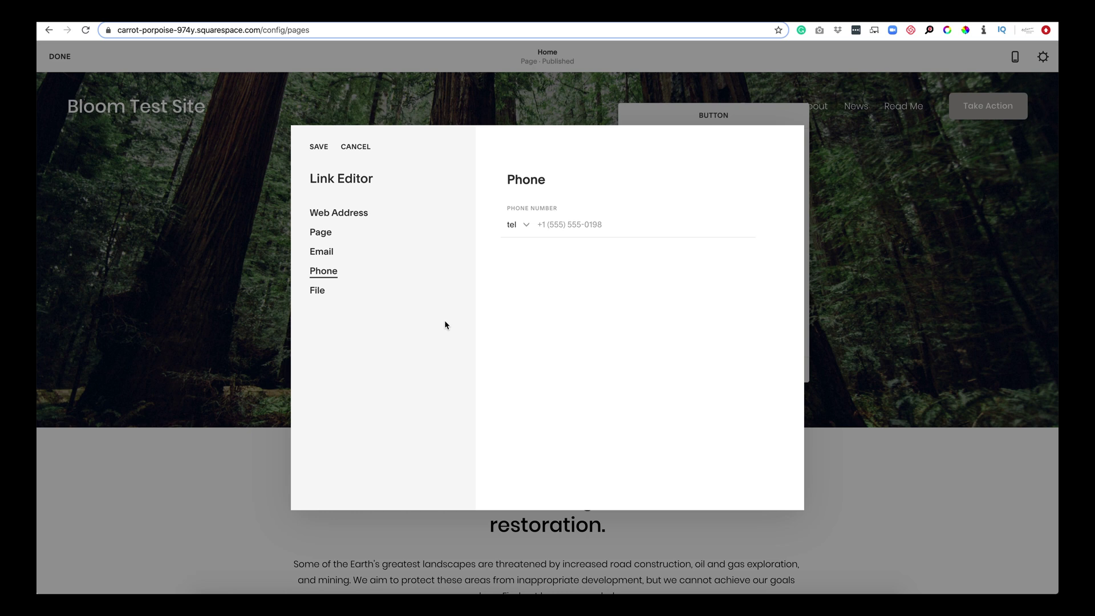
Upload the 5 Ways to Improve Your Website PNG and link the button to it, opening in a new window.
left_click(317, 294)
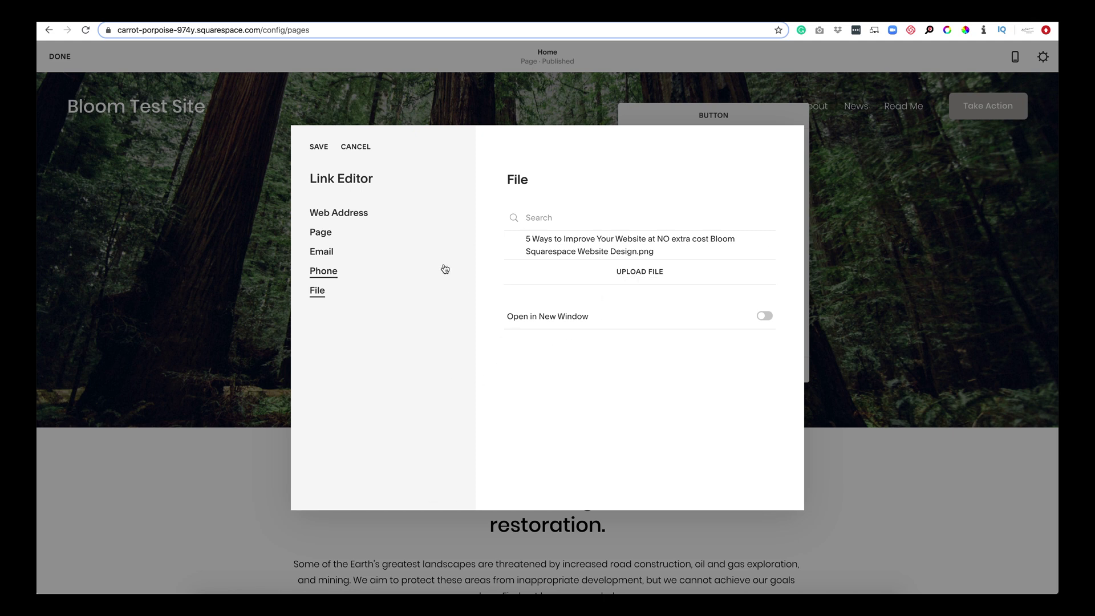
left_click(236, 594)
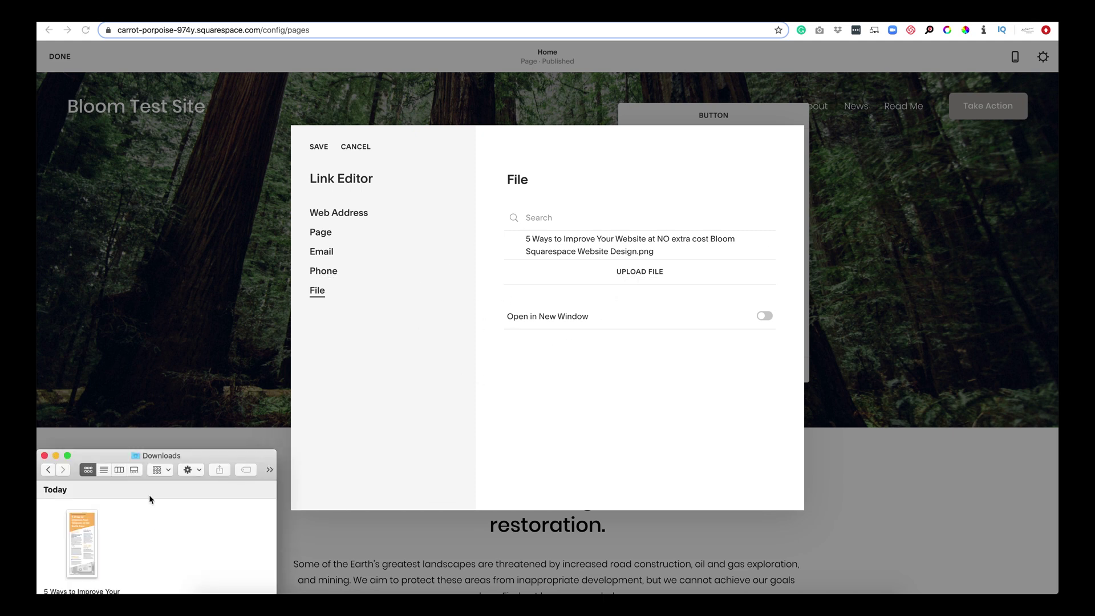
left_click_drag(152, 455, 377, 210)
left_click_drag(285, 319, 548, 257)
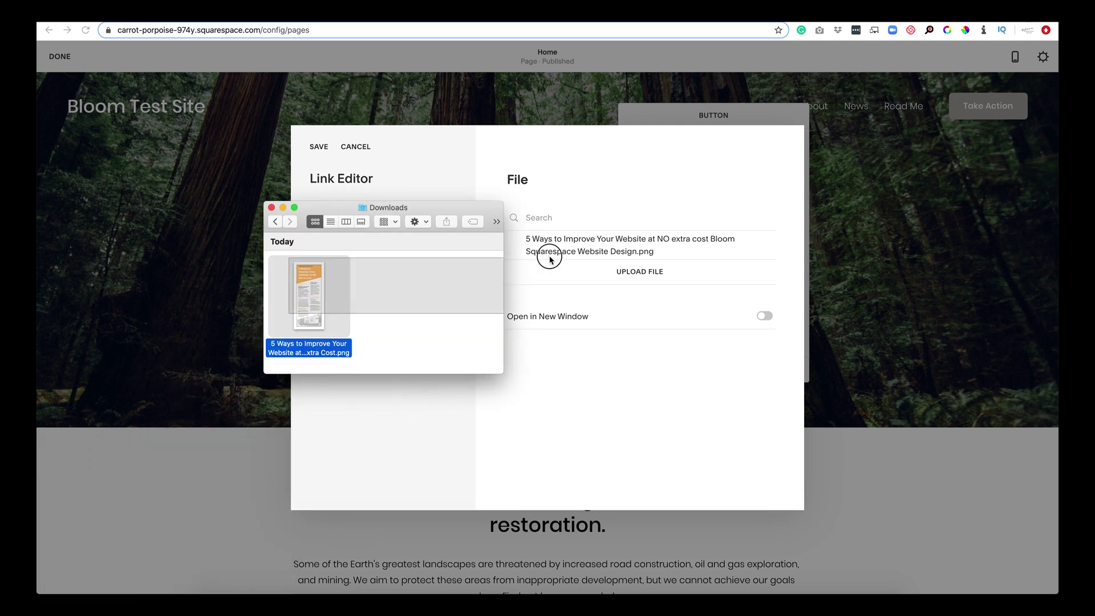
left_click_drag(314, 305, 623, 280)
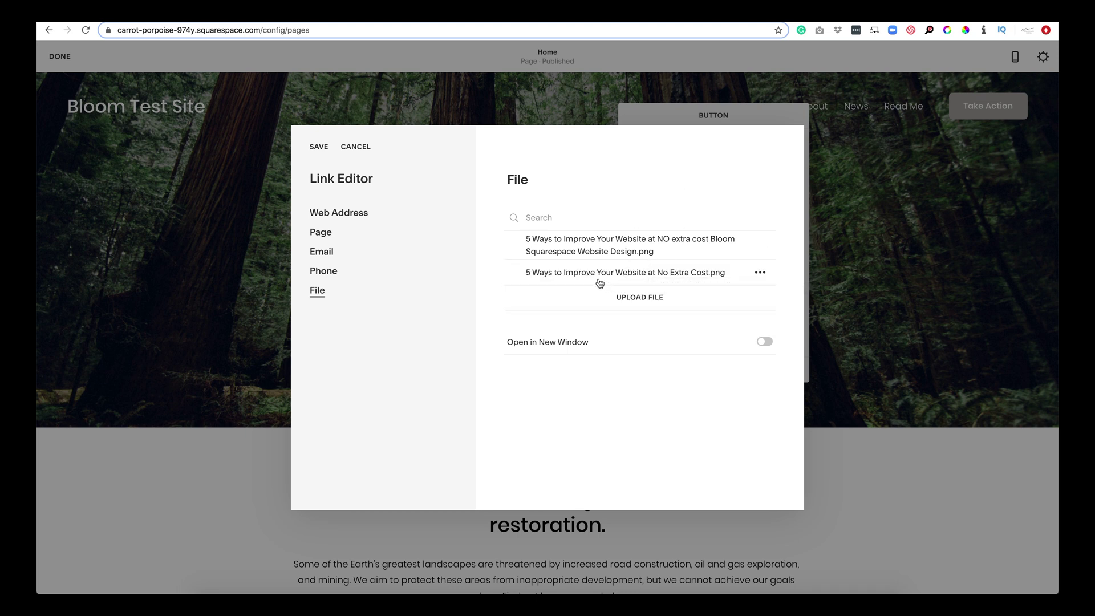
left_click(765, 343)
left_click(578, 278)
Save the file link and set the Learn More button size to Large.
left_click(319, 146)
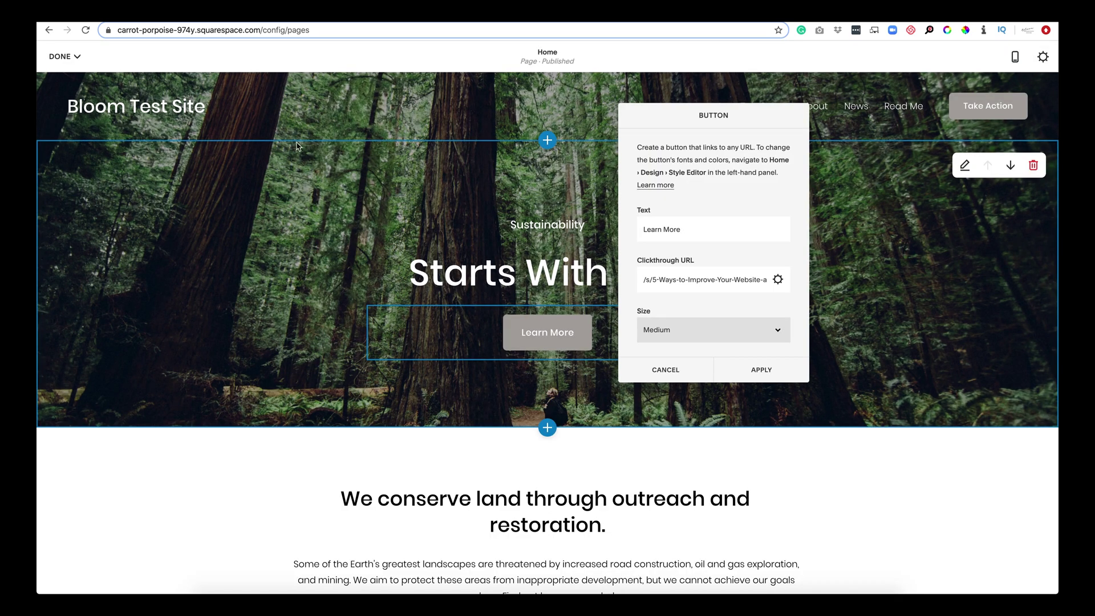
scroll(701, 302, "down", 2)
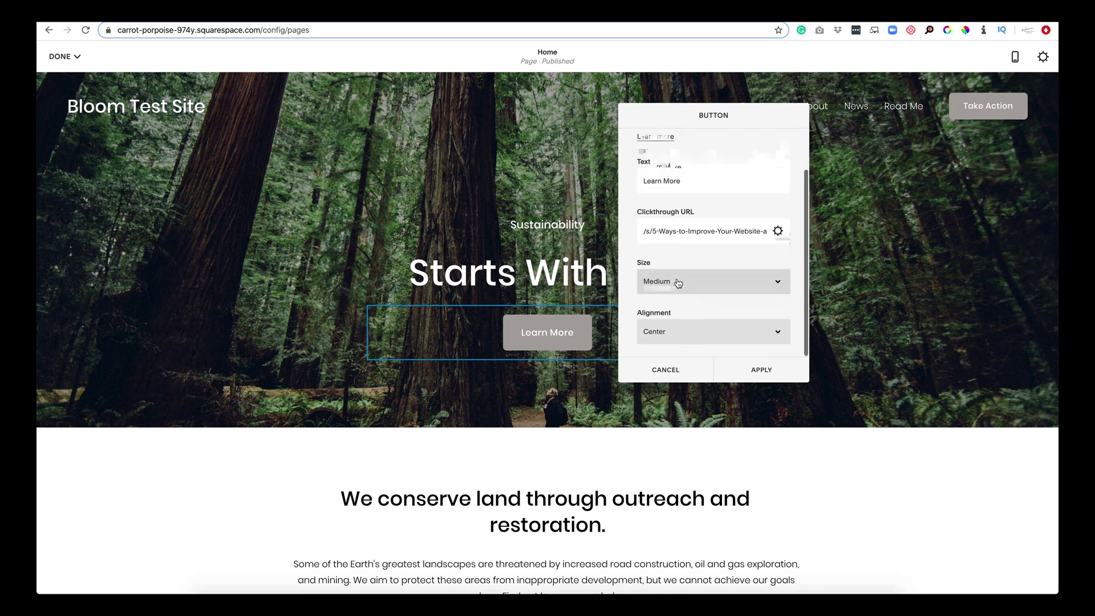
left_click(678, 281)
left_click(674, 272)
left_click(675, 282)
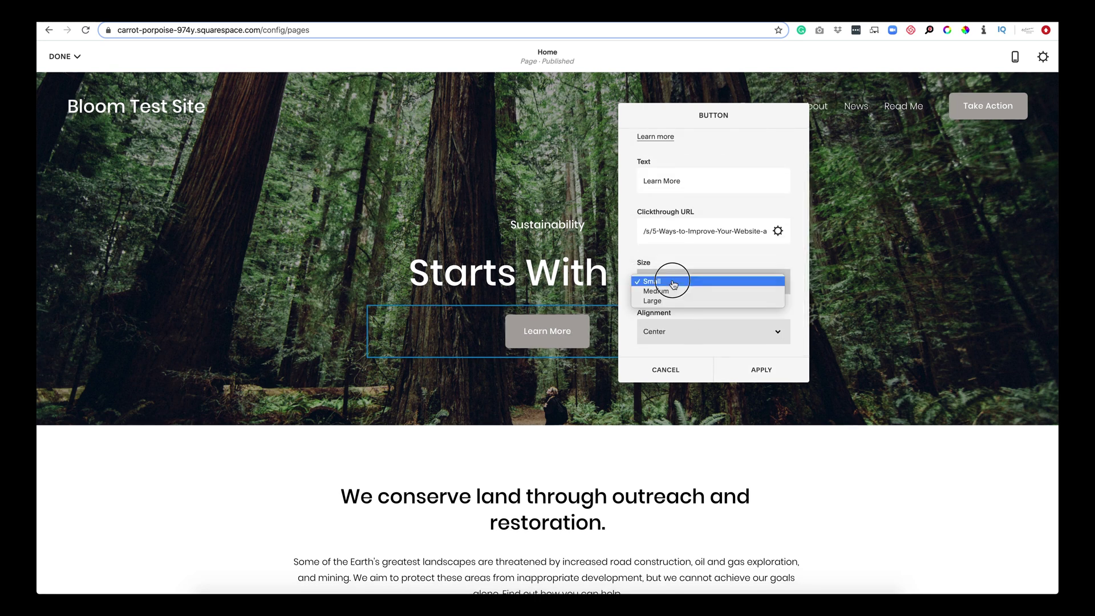
left_click(673, 300)
Centre-align the button, apply the changes, and save the Home page, leaving the editor.
left_click(701, 340)
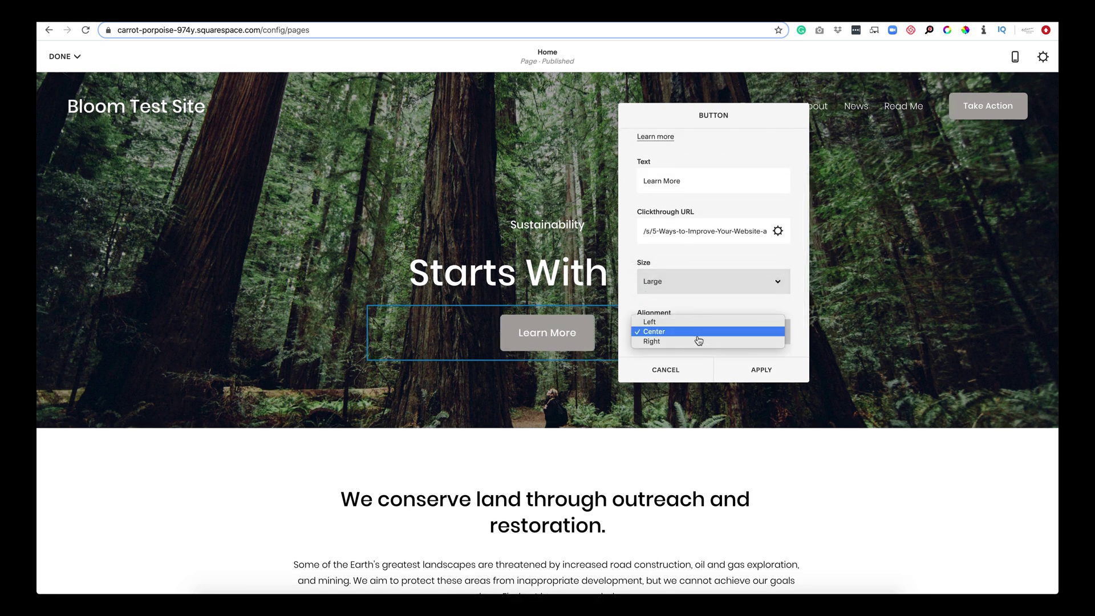
left_click(691, 323)
left_click(687, 332)
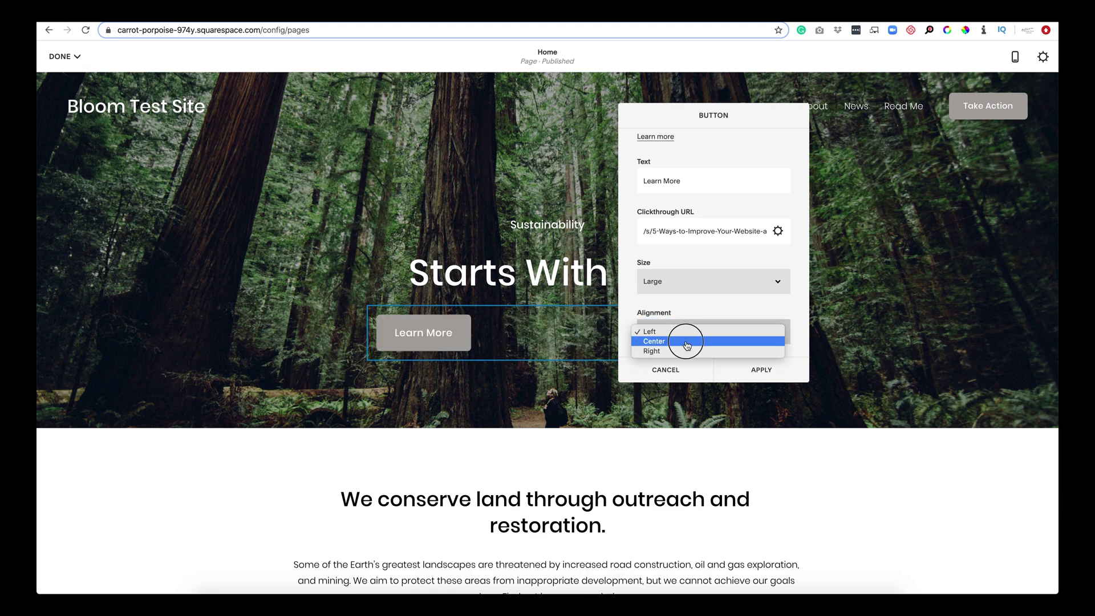
left_click(688, 338)
left_click(756, 368)
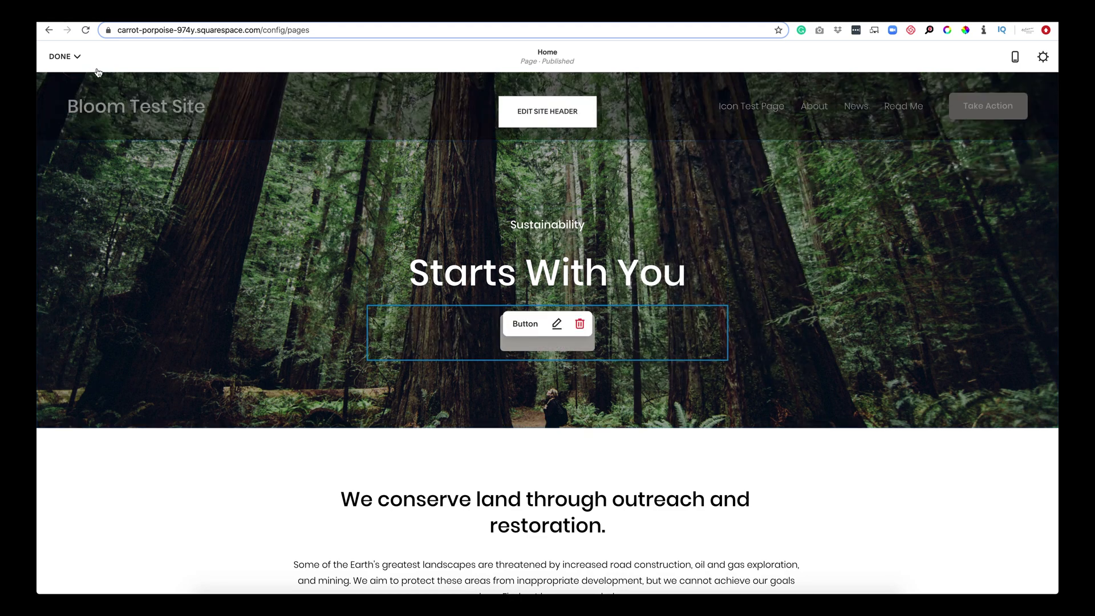
left_click(64, 57)
left_click(65, 78)
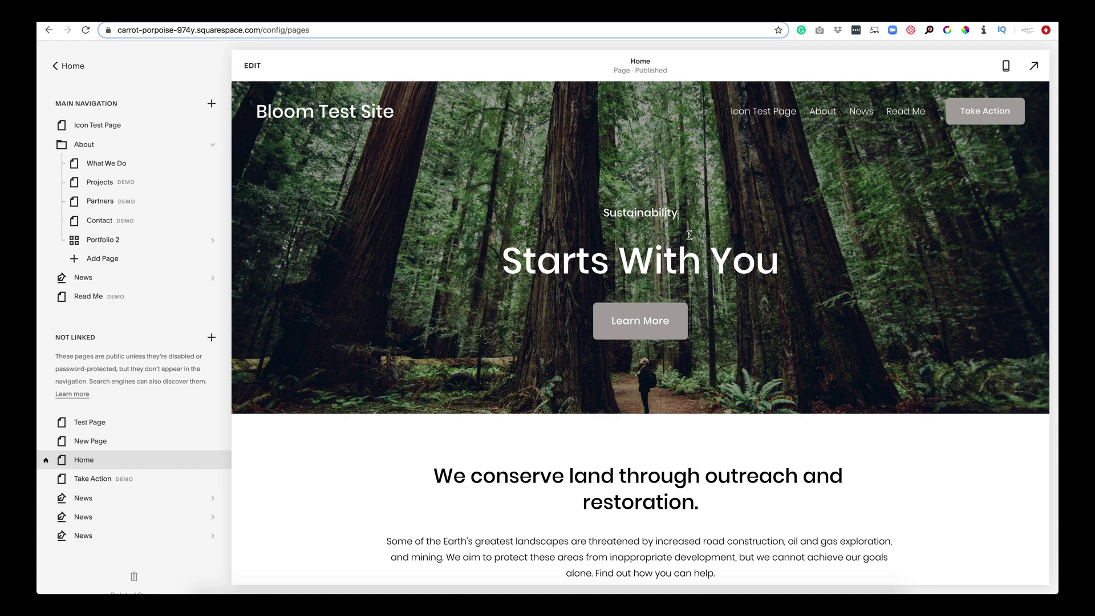
left_click(639, 326)
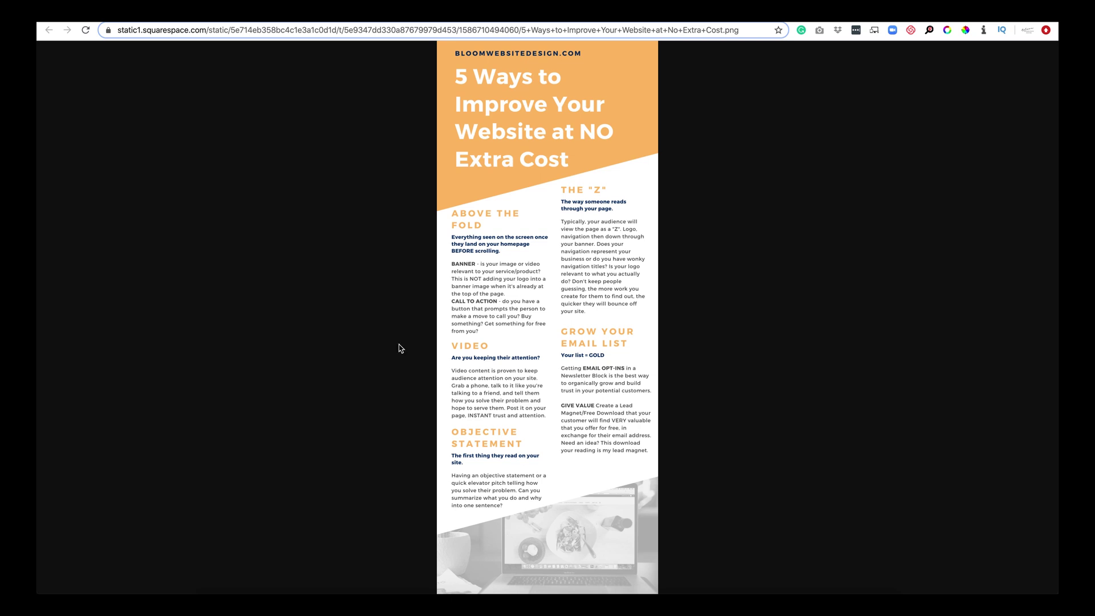
key("ctrl+Tab")
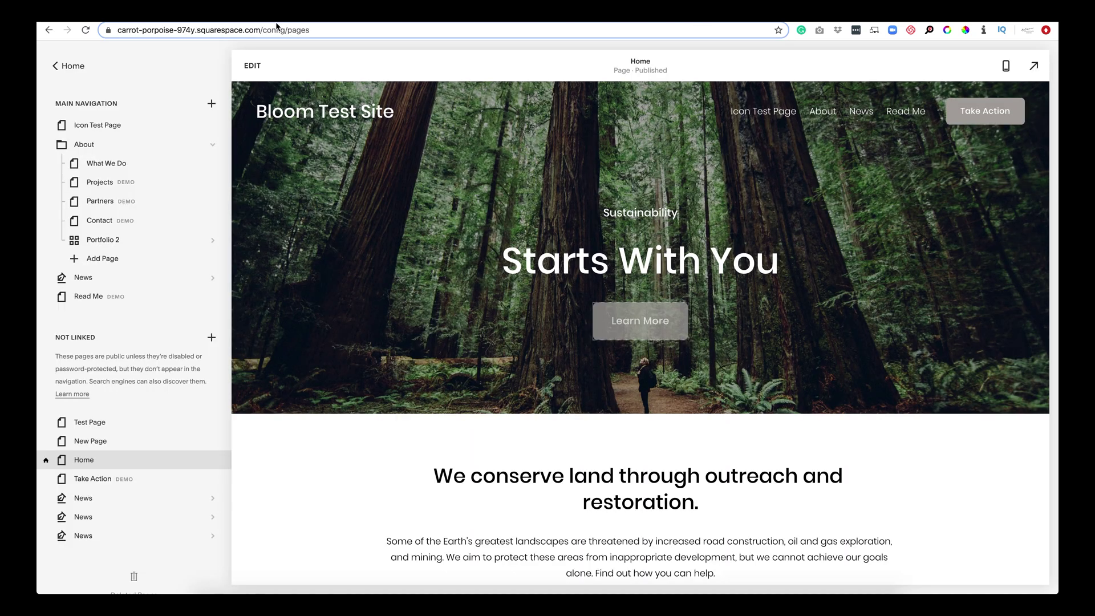